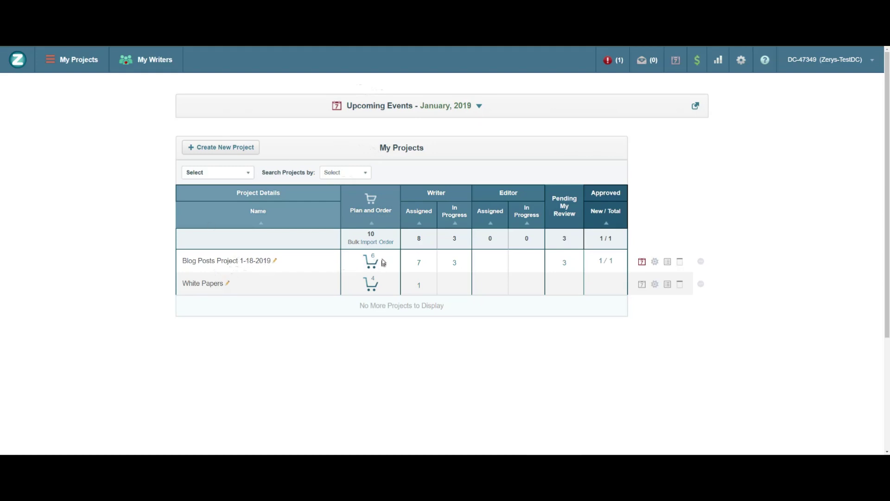
Step: Open title planning and ordering for Blog Posts Project 1-18-2019 and research topics for "content marketing"
drag(396, 212, 351, 212)
click(368, 270)
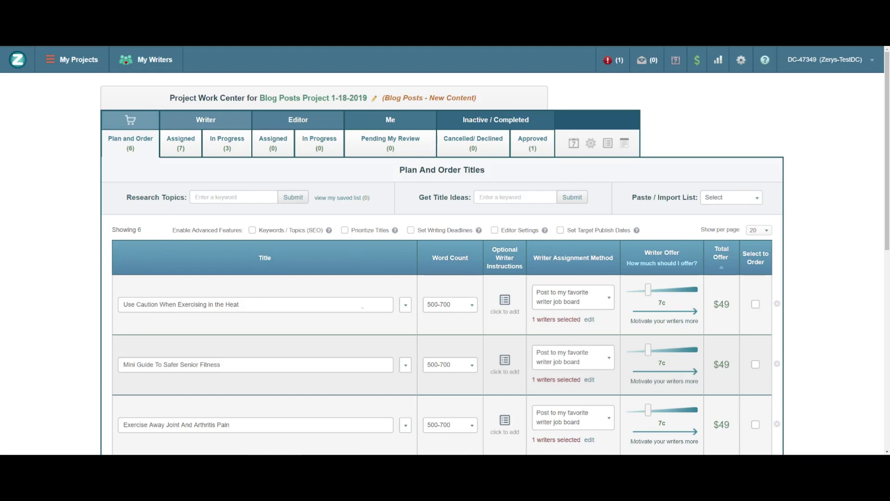
click(209, 196)
text(content mar)
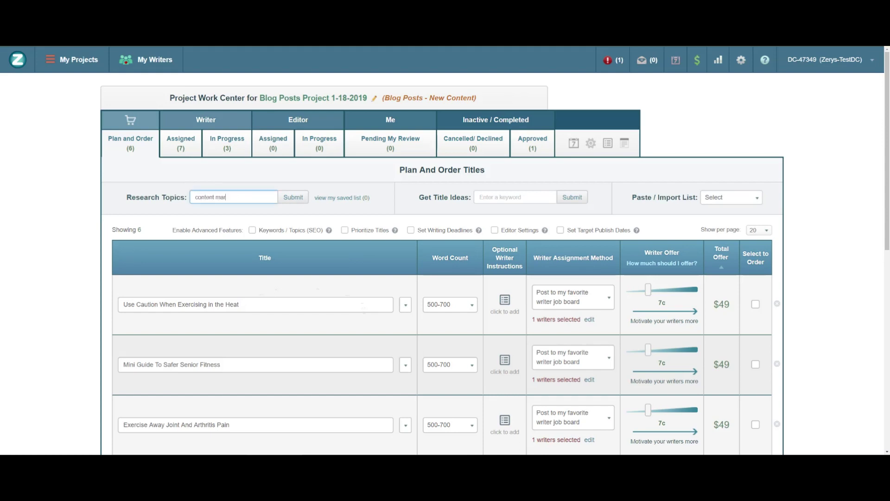
text(keting)
click(283, 199)
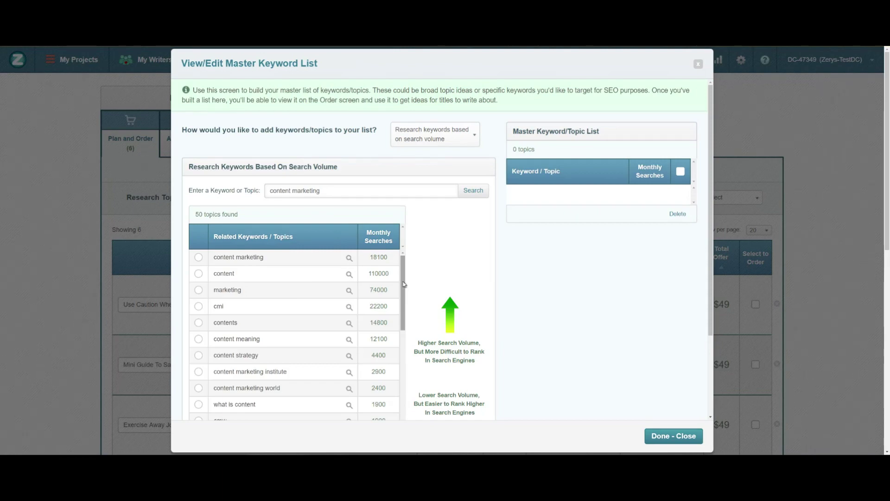
Step: Add the related keyword "content marketing" to the master keyword/topic list
scroll(713, 230, down, 2)
drag(711, 230, 714, 236)
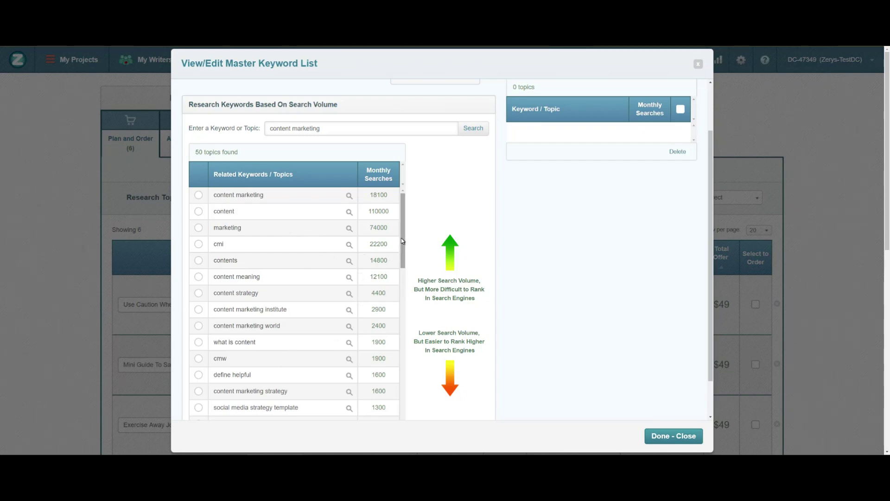
mouse_move(401, 238)
mouse_down()
mouse_move(408, 293)
mouse_move(411, 235)
mouse_up()
click(199, 195)
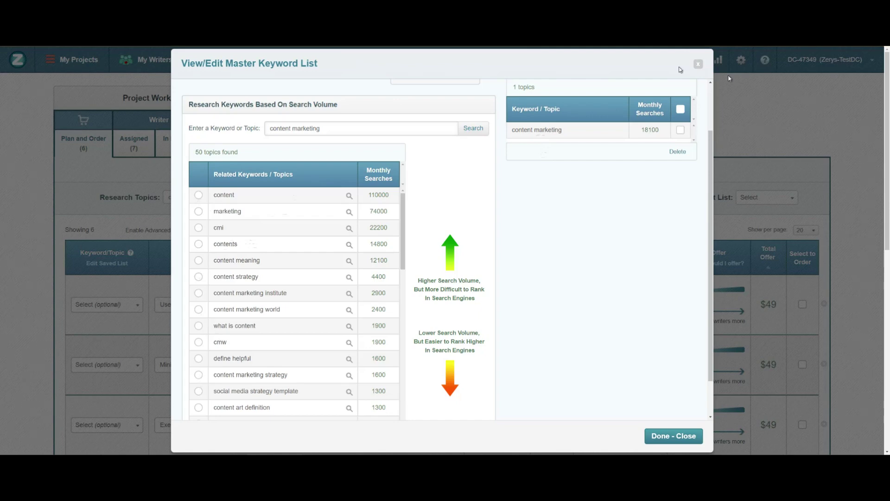
Step: Add the related keyword "what is content strategy" to the master keyword/topic list
scroll(605, 122, down, 1)
scroll(583, 135, up, 2)
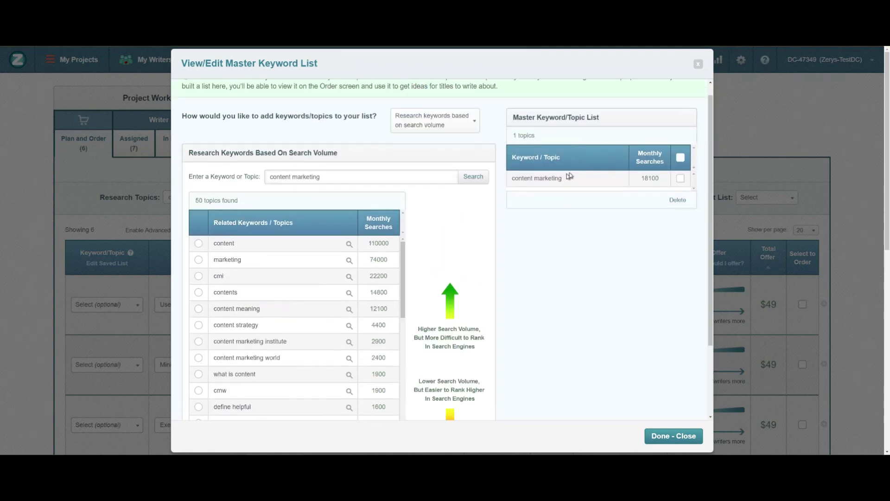
scroll(405, 292, down, 1)
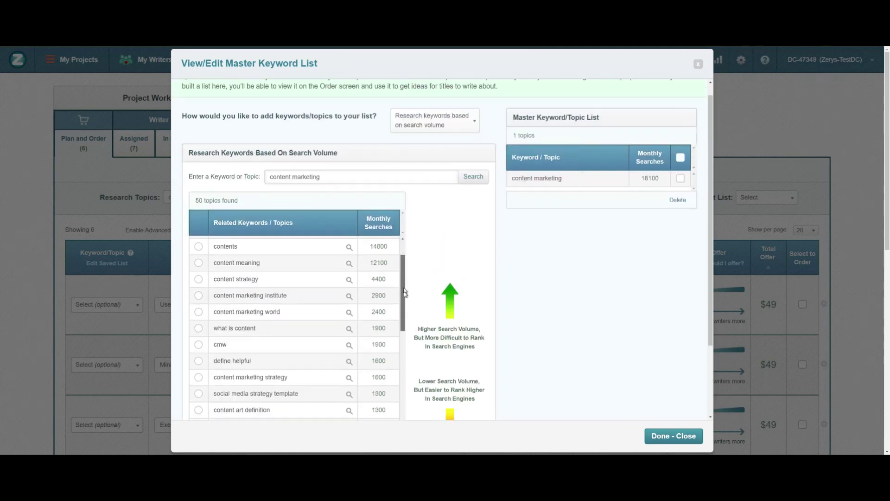
scroll(404, 292, down, 1)
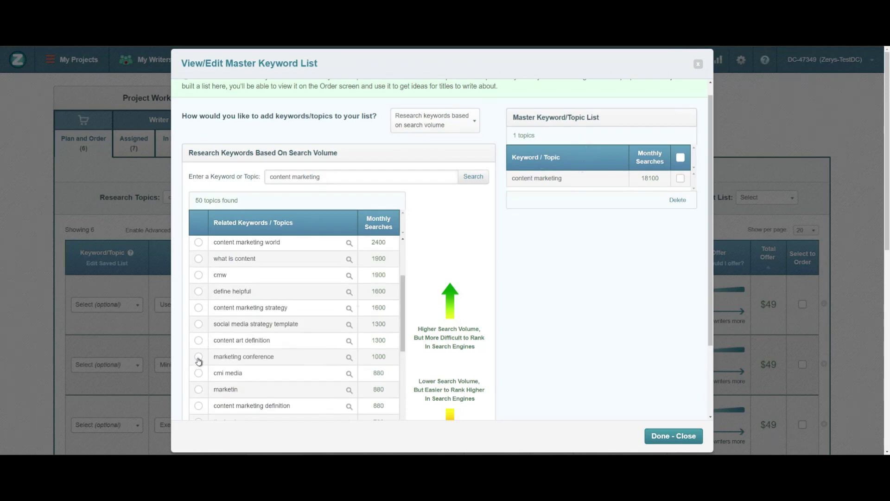
scroll(198, 361, down, 1)
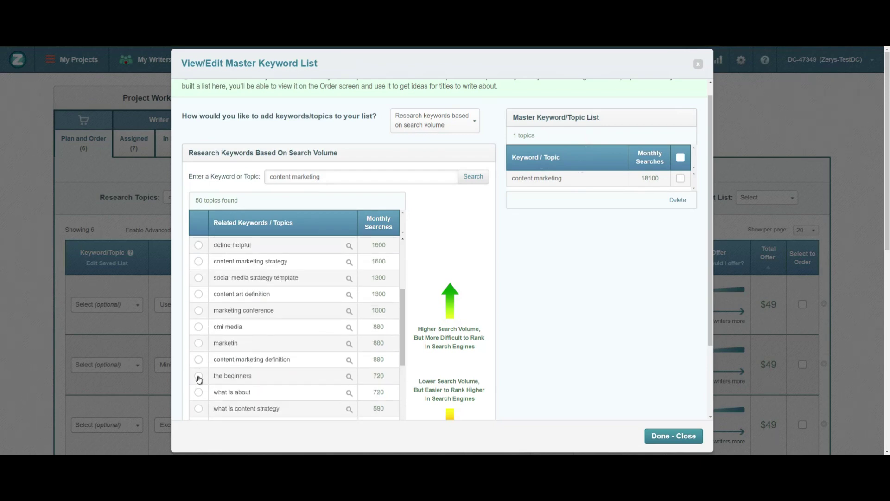
scroll(199, 379, down, 1)
click(199, 362)
Step: Add "digital content marketing", "content marketing plan" and "content strategy template" to the master keyword list, and finish editing the list
scroll(203, 352, down, 2)
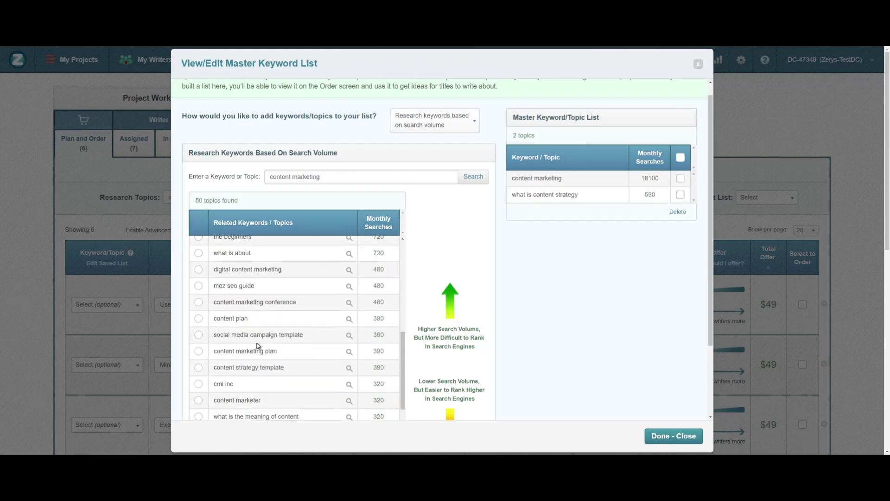
click(199, 269)
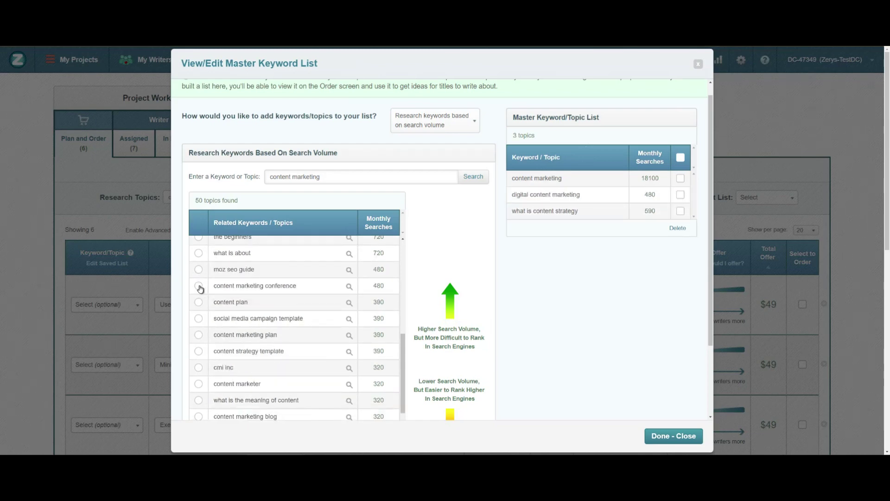
click(199, 334)
click(199, 334)
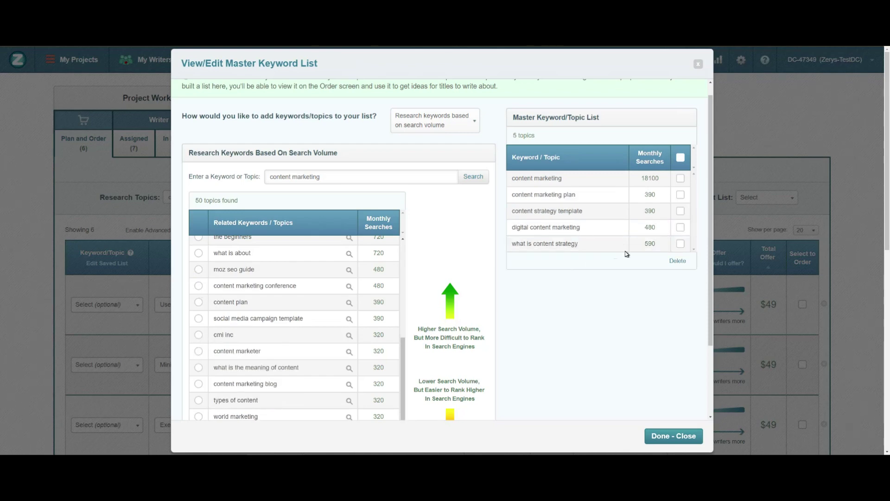
scroll(625, 257, down, 1)
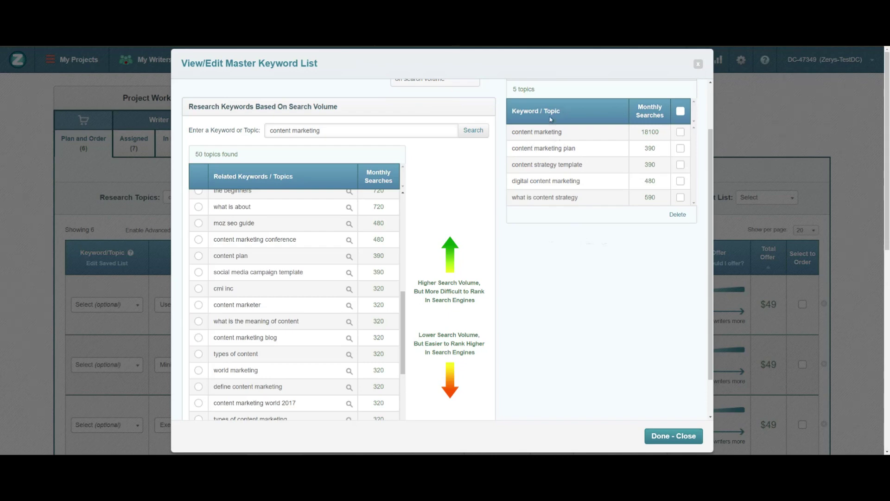
click(674, 437)
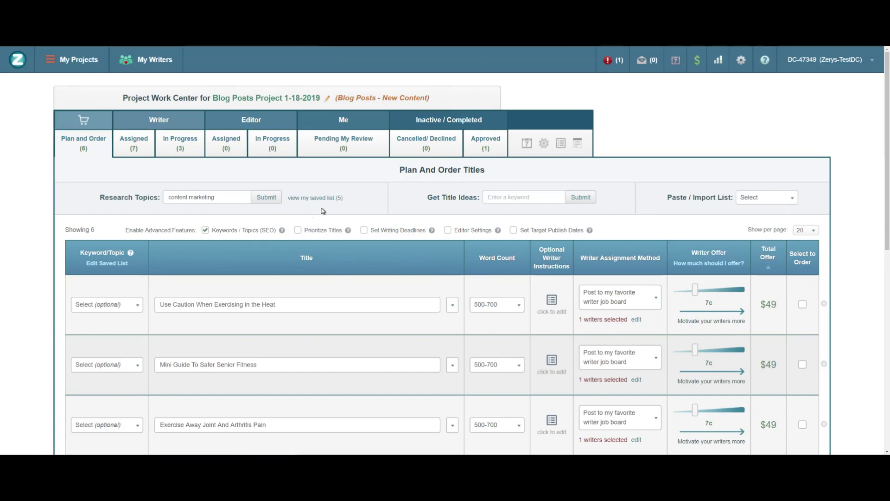
Step: Add another title row with the keyword "digital content marketing" and the title "sdsf sdf sdf dsf f dfdsfd"
scroll(324, 211, down, 8)
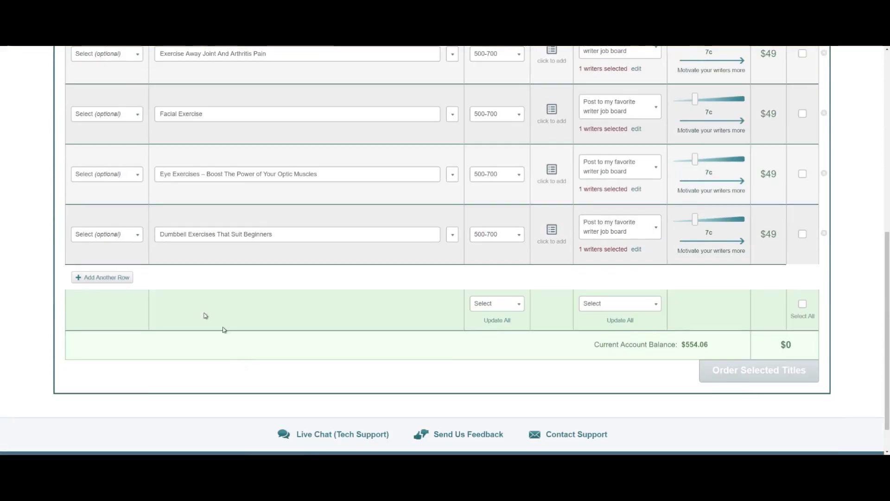
click(116, 279)
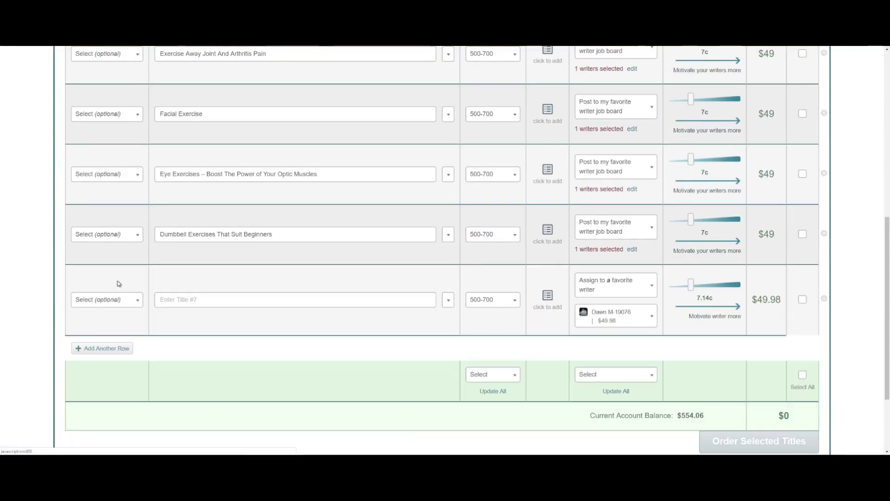
click(139, 300)
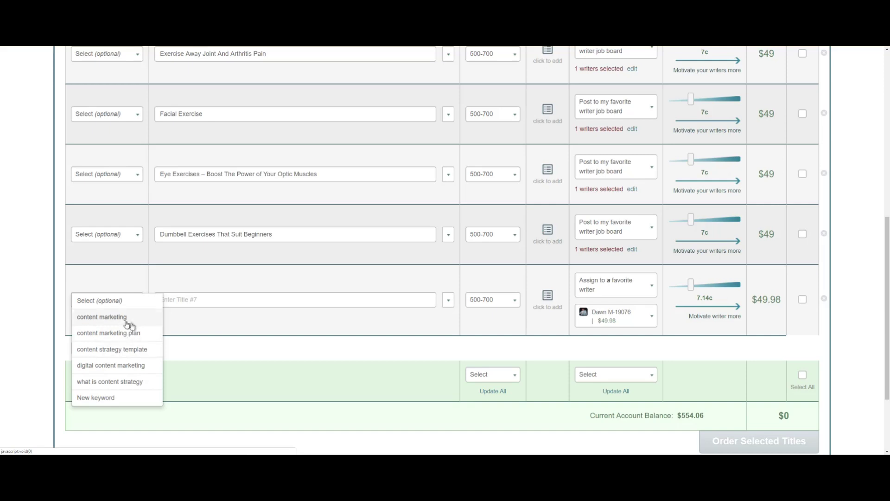
click(123, 366)
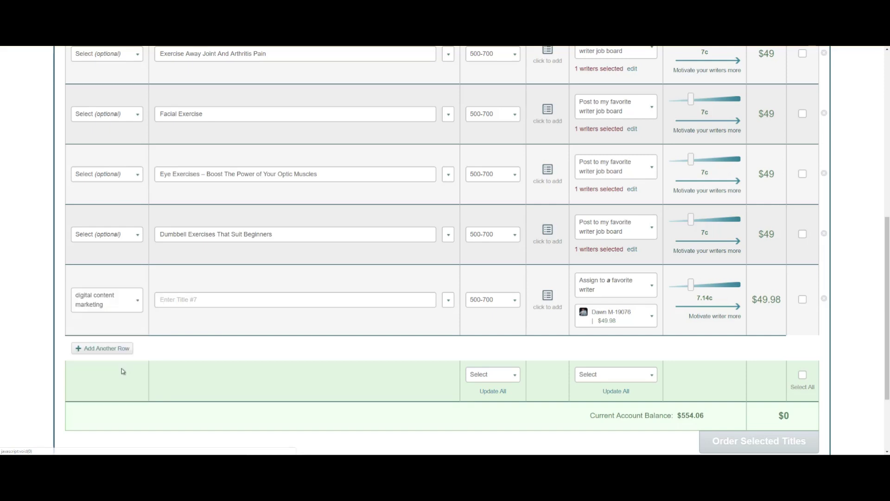
click(187, 295)
text(sdsf sdf sdf dsf f dfdsfd)
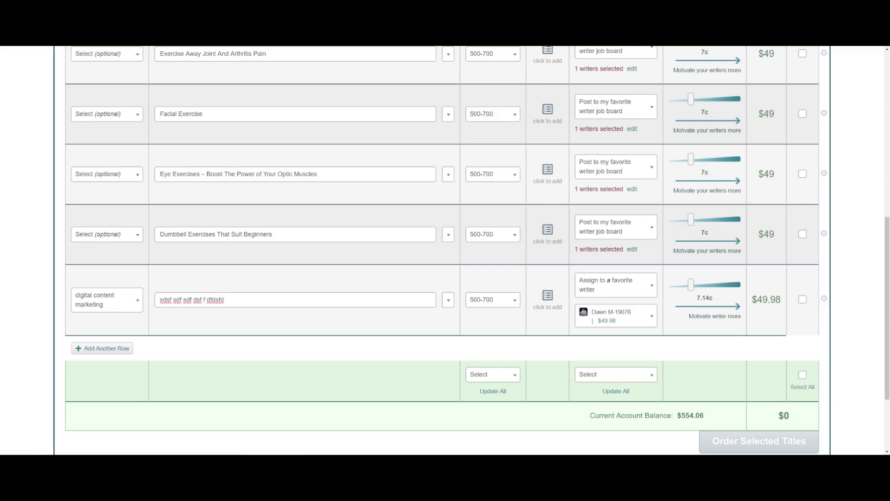
click(137, 304)
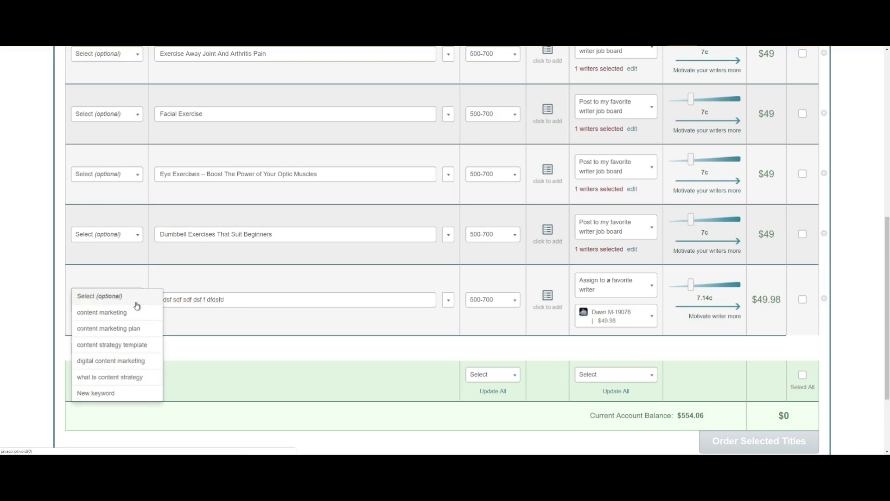
Step: Get title ideas for the saved keyword "what is content strategy"
scroll(403, 210, up, 5)
scroll(405, 208, up, 3)
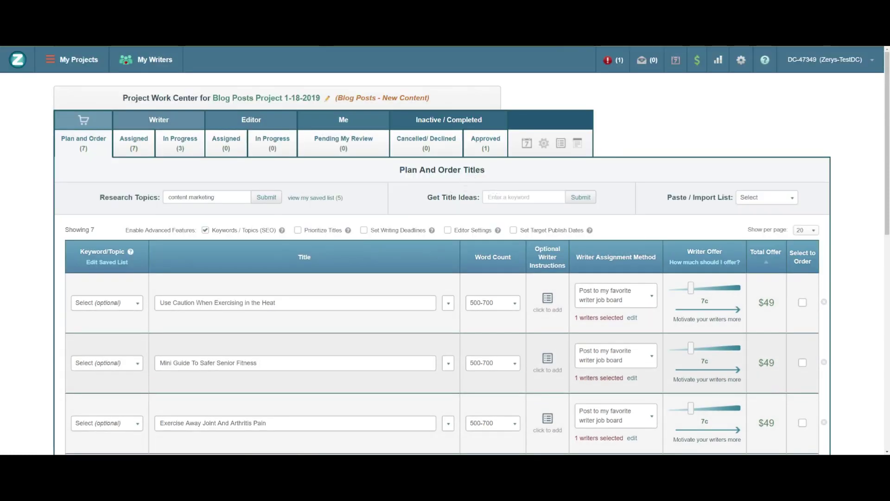
click(515, 197)
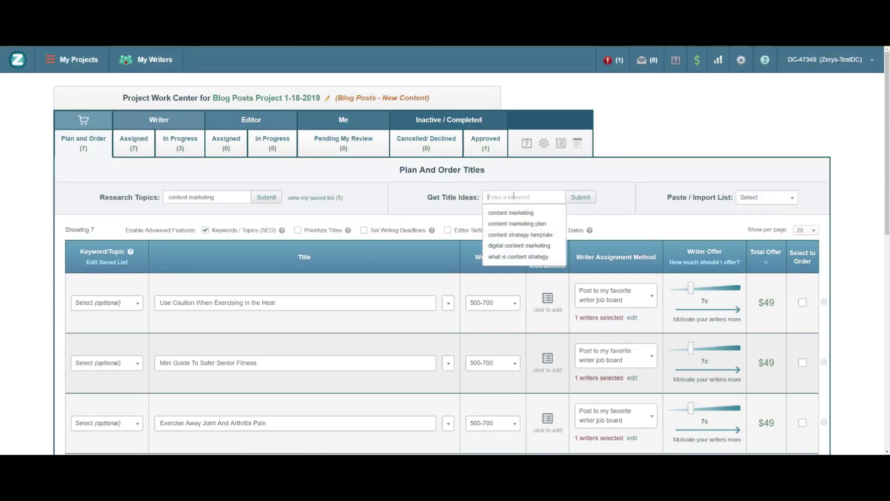
click(519, 256)
click(580, 197)
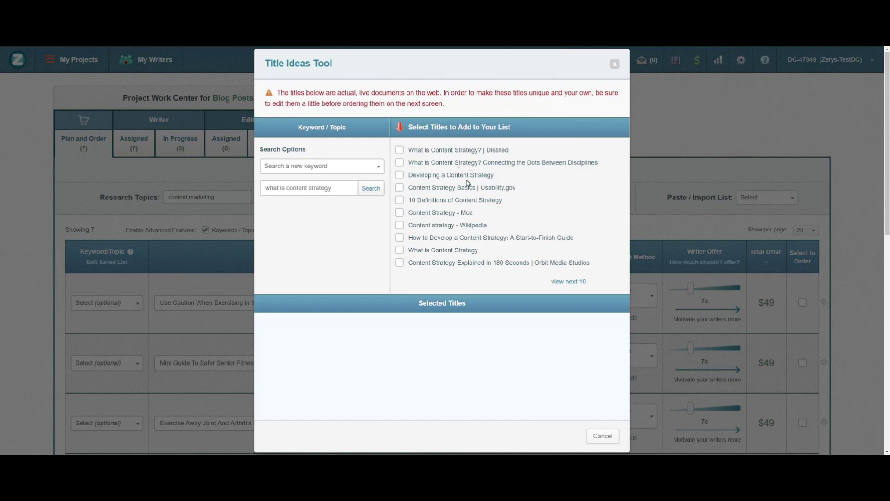
Step: Add the suggested titles "What is Content Strategy? | Distilled", "Content Strategy Basics | Usability.gov" and "Content strategy - Wikipedia" to the title list
click(399, 150)
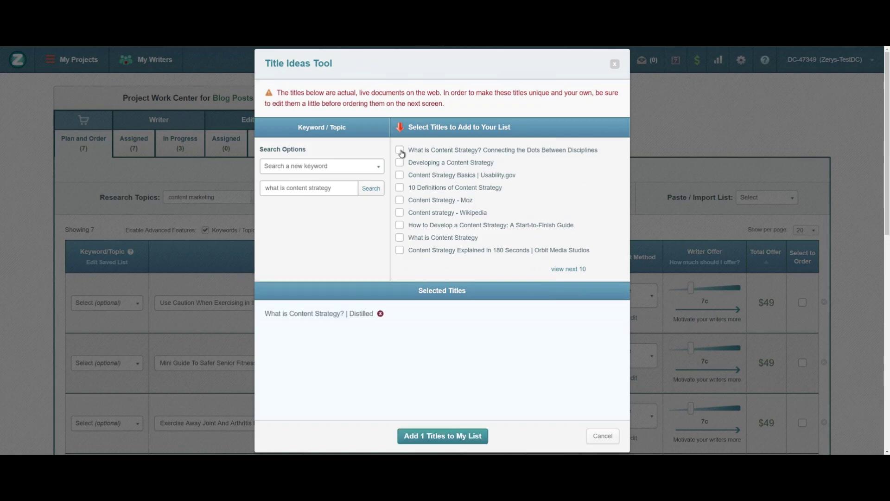
click(399, 175)
click(399, 200)
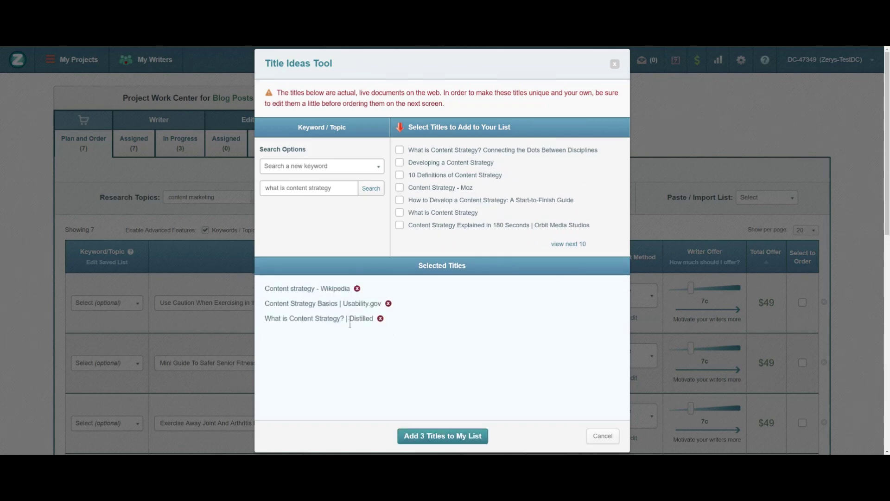
drag(447, 105, 324, 92)
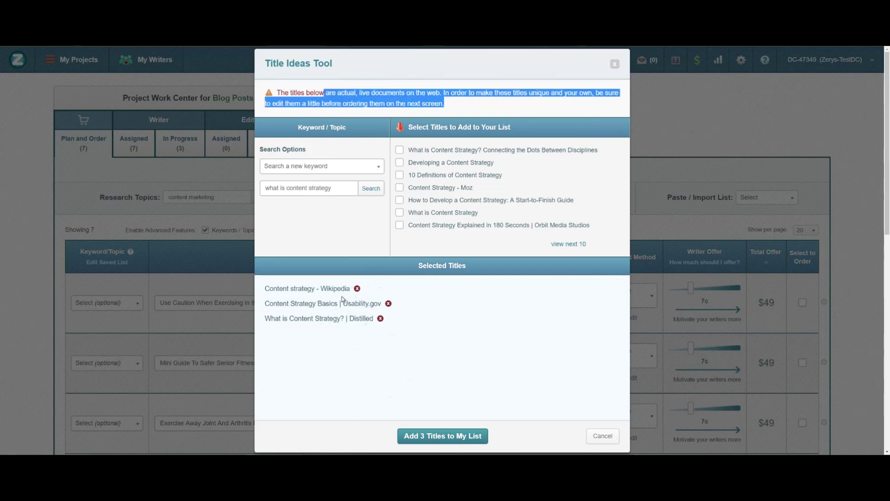
click(426, 436)
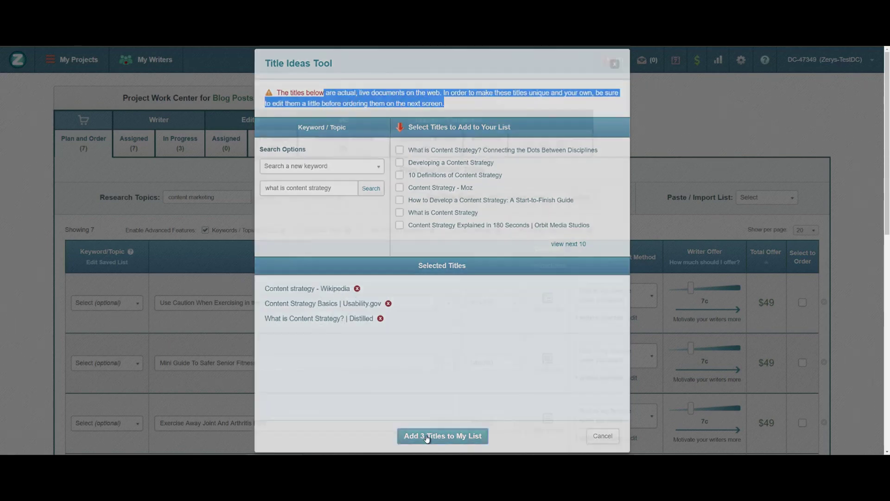
Step: Review the newly added title rows and highlight the source name in the "Content strategy - Wikipedia" title
scroll(414, 341, down, 8)
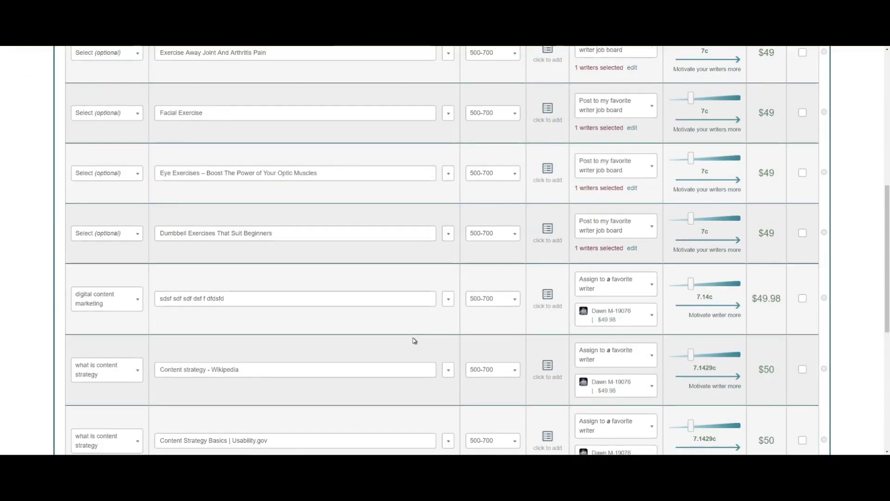
scroll(412, 339, up, 6)
scroll(322, 293, down, 10)
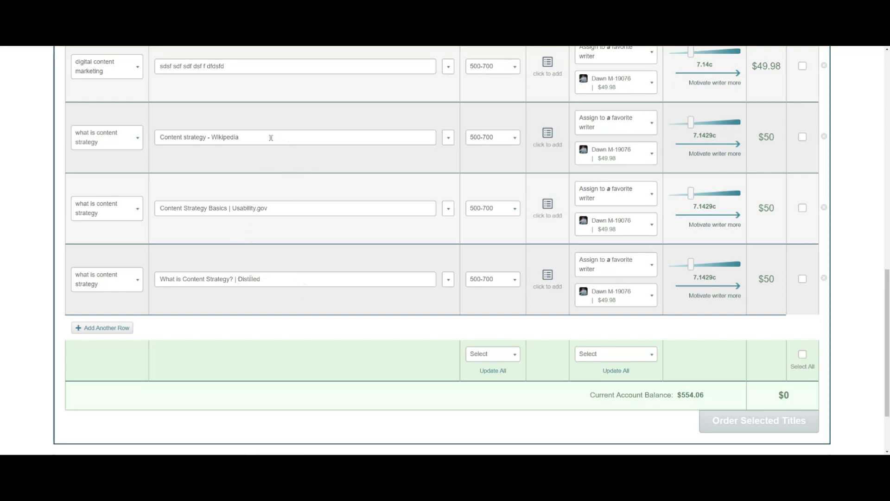
drag(271, 138, 216, 137)
scroll(314, 224, up, 10)
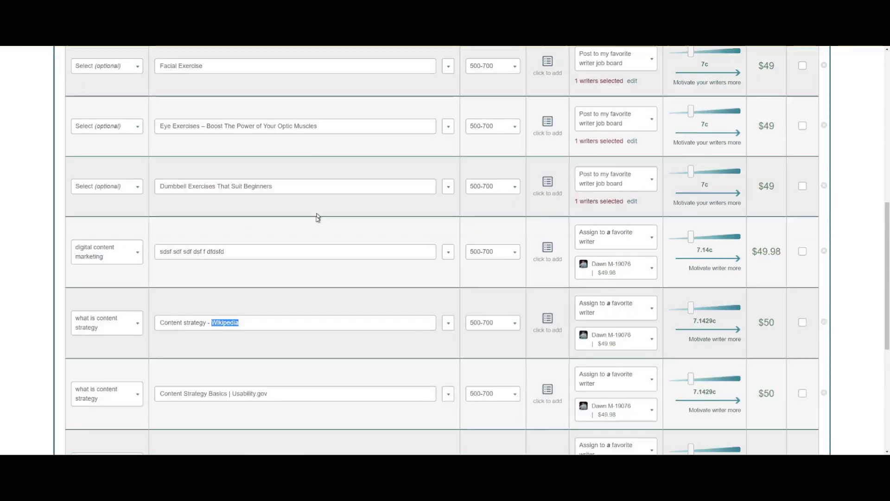